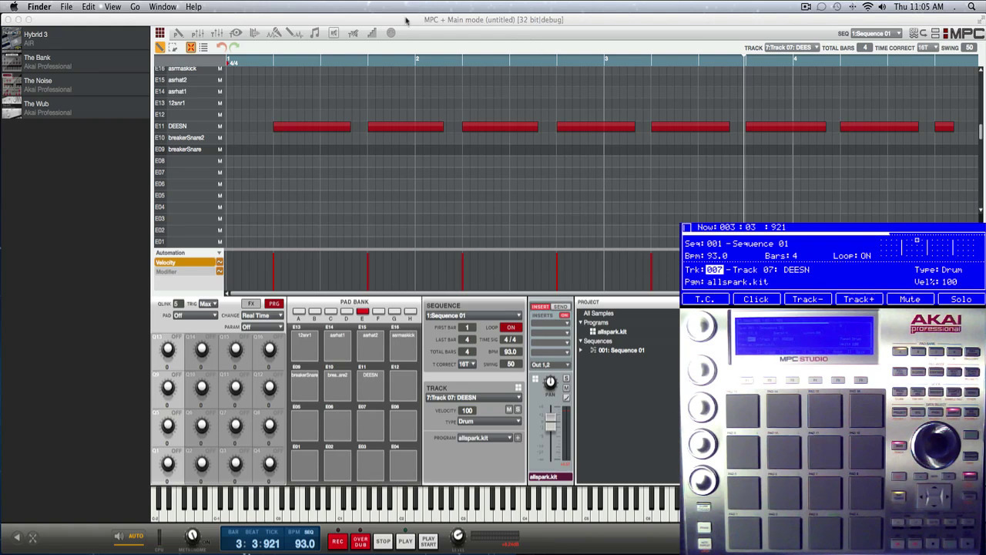
In the Track Mixer, step through the five track channel strips starting at Track 0.0datbom.
{"action": "left_click", "coordinate": [217, 34]}
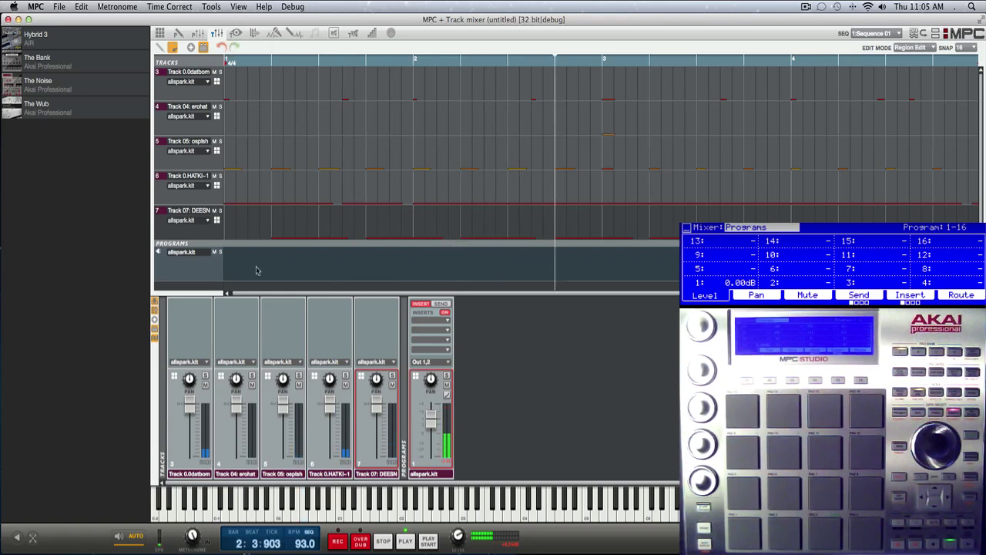
{"action": "left_click", "coordinate": [182, 317]}
{"action": "left_click", "coordinate": [293, 266]}
{"action": "left_click", "coordinate": [346, 269]}
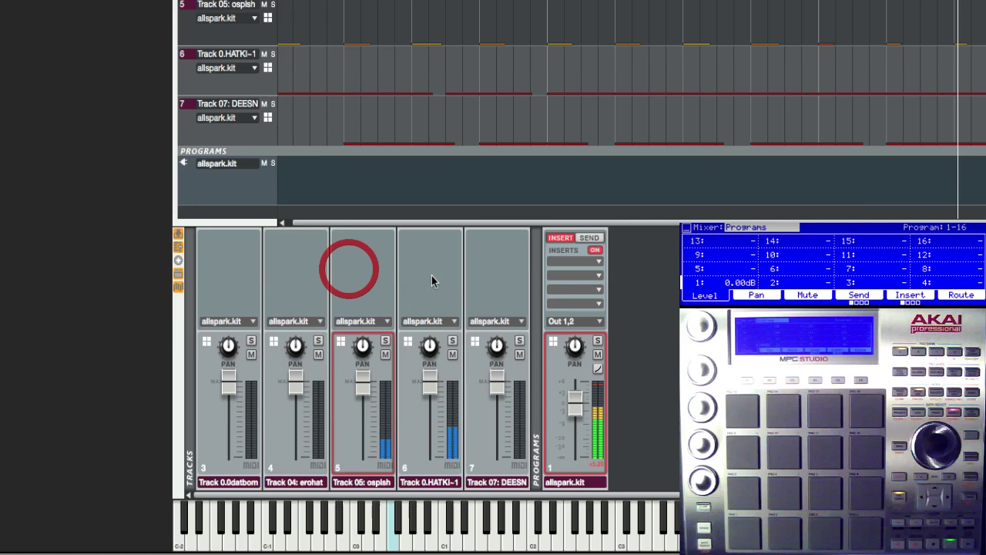
{"action": "left_click", "coordinate": [432, 273]}
{"action": "left_click", "coordinate": [481, 279]}
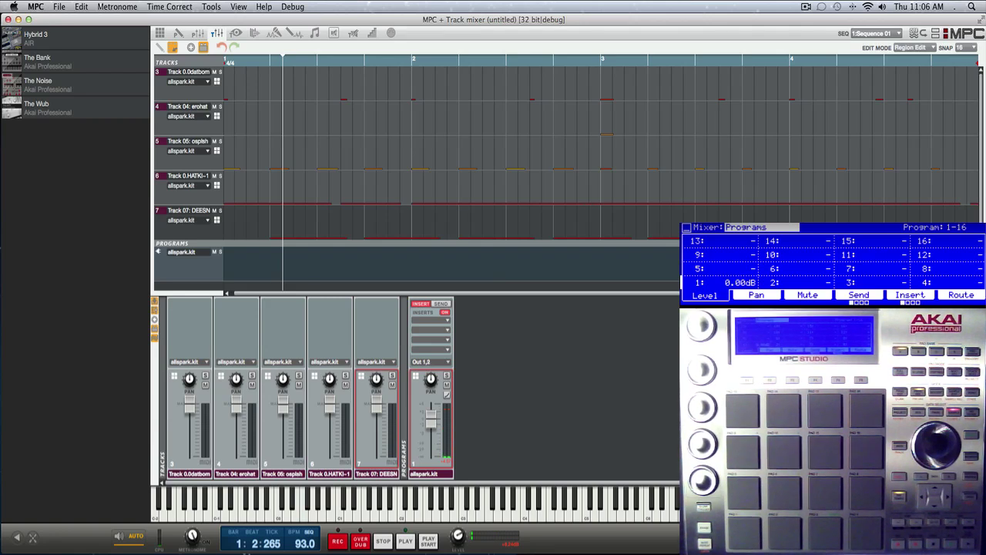
{"action": "mouse_move", "coordinate": [111, 383]}
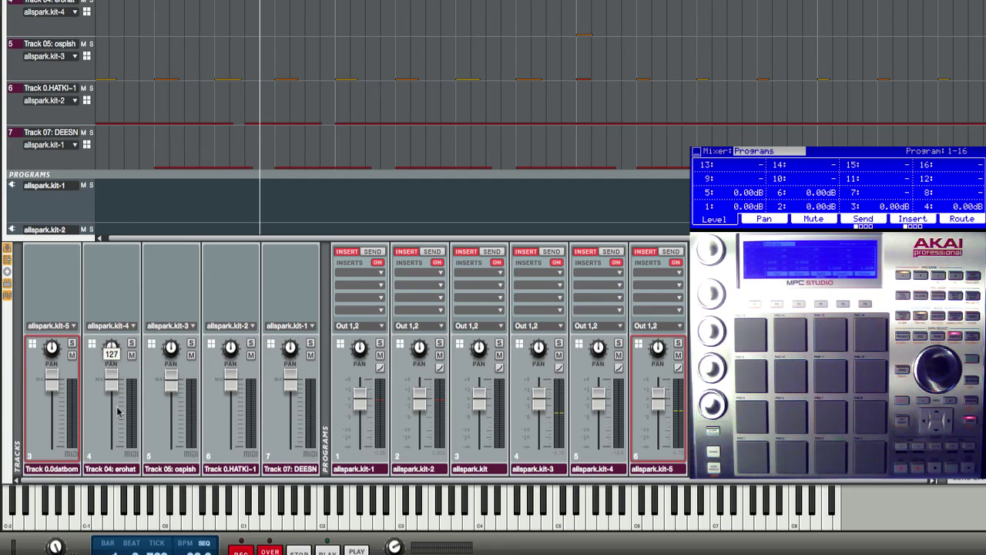
{"action": "left_click", "coordinate": [118, 412]}
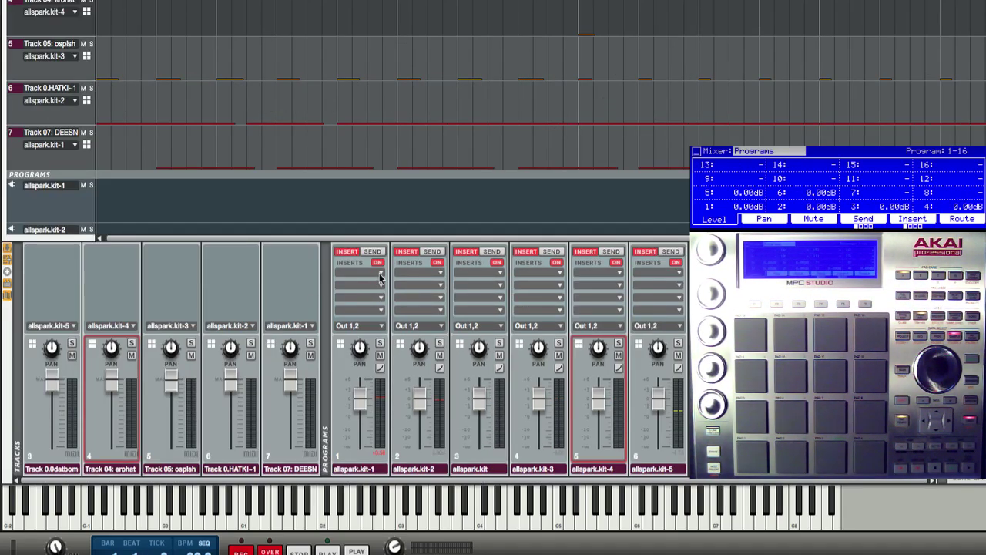
Insert Auto Wah on program 1 and Compressor Master on program 2.
{"action": "left_click", "coordinate": [380, 277]}
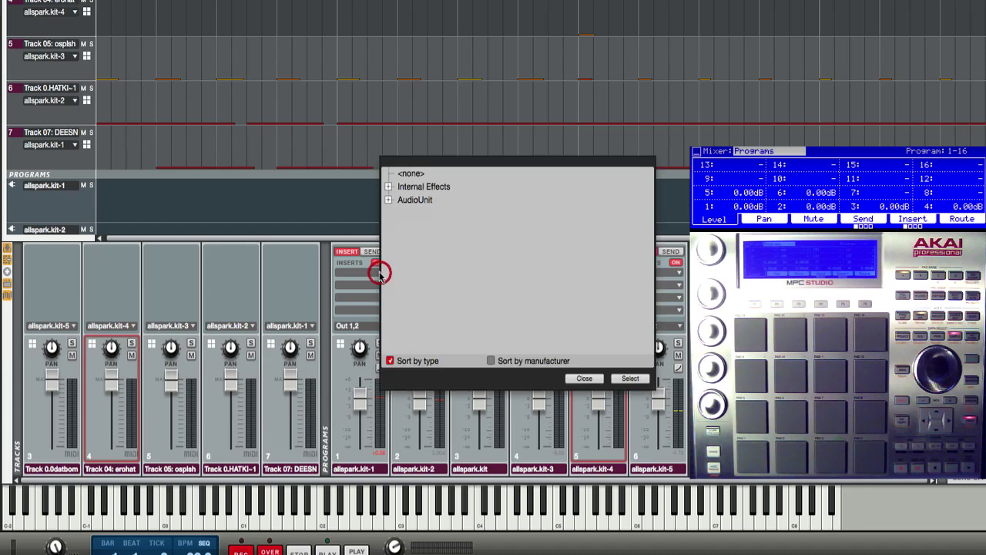
{"action": "left_click", "coordinate": [389, 187]}
{"action": "double_click", "coordinate": [408, 199]}
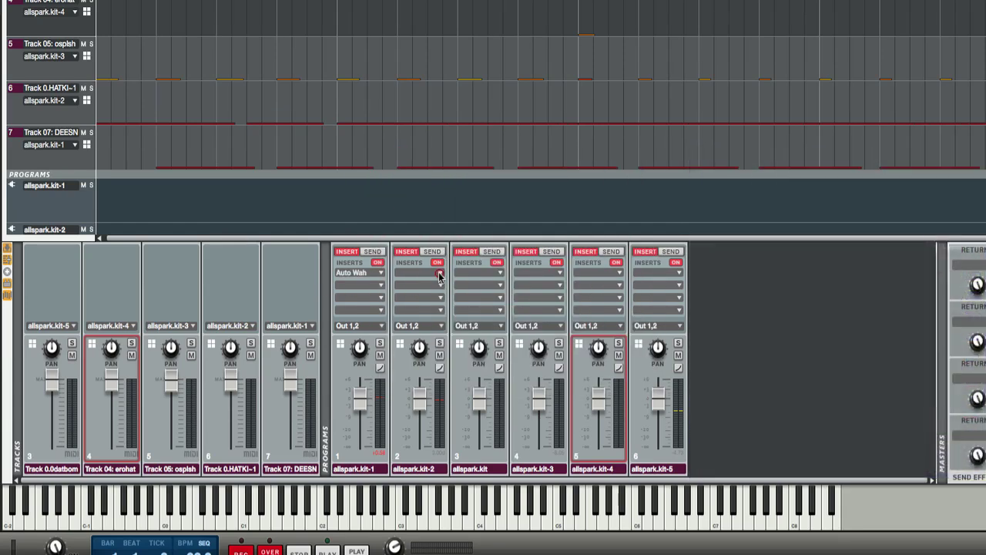
{"action": "left_click", "coordinate": [440, 272]}
{"action": "left_click", "coordinate": [449, 187]}
{"action": "double_click", "coordinate": [490, 268]}
Insert Autopan on program 3 and Chorus 4-voice on program 4.
{"action": "left_click", "coordinate": [499, 278]}
{"action": "left_click", "coordinate": [511, 187]}
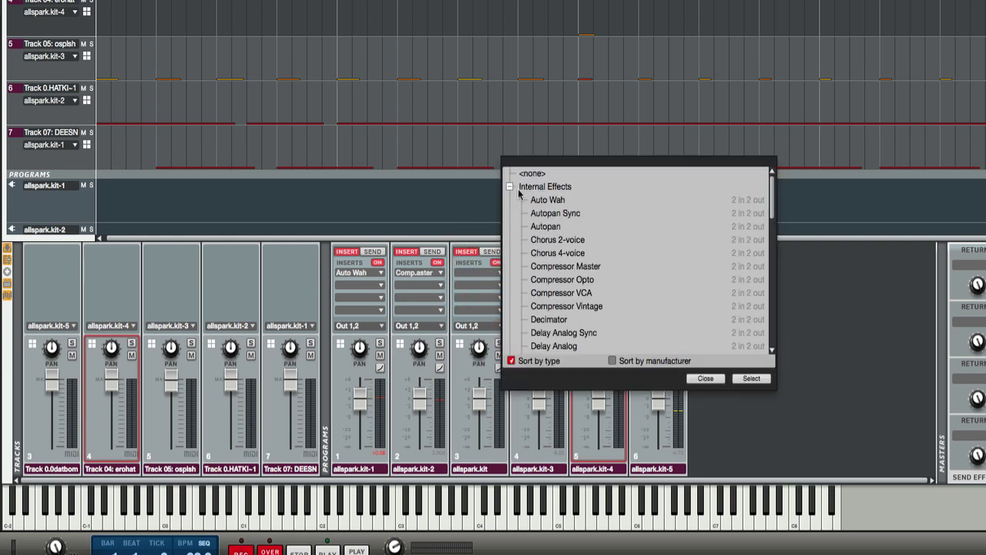
{"action": "left_click", "coordinate": [555, 226]}
{"action": "double_click", "coordinate": [555, 226]}
{"action": "left_click", "coordinate": [561, 273]}
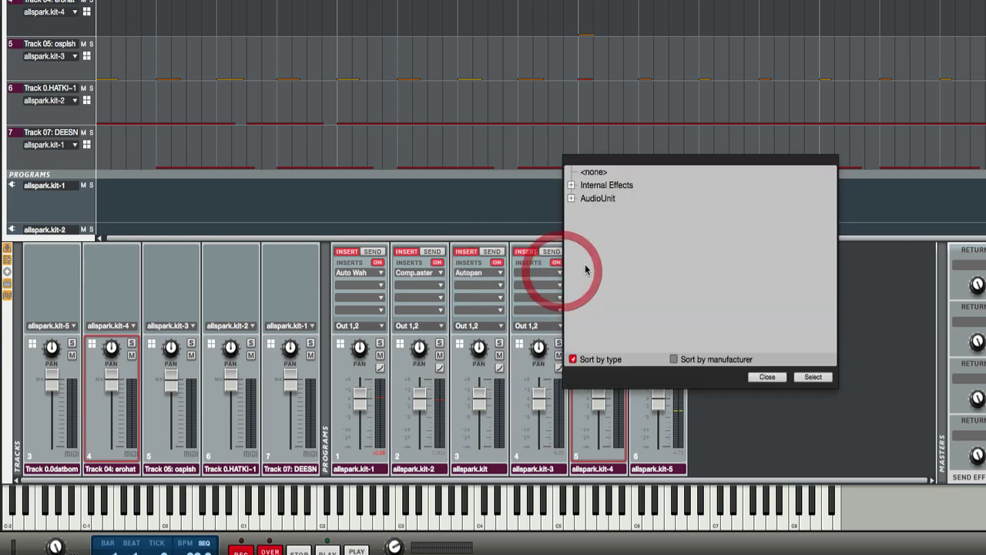
{"action": "left_click", "coordinate": [572, 186]}
{"action": "double_click", "coordinate": [627, 254]}
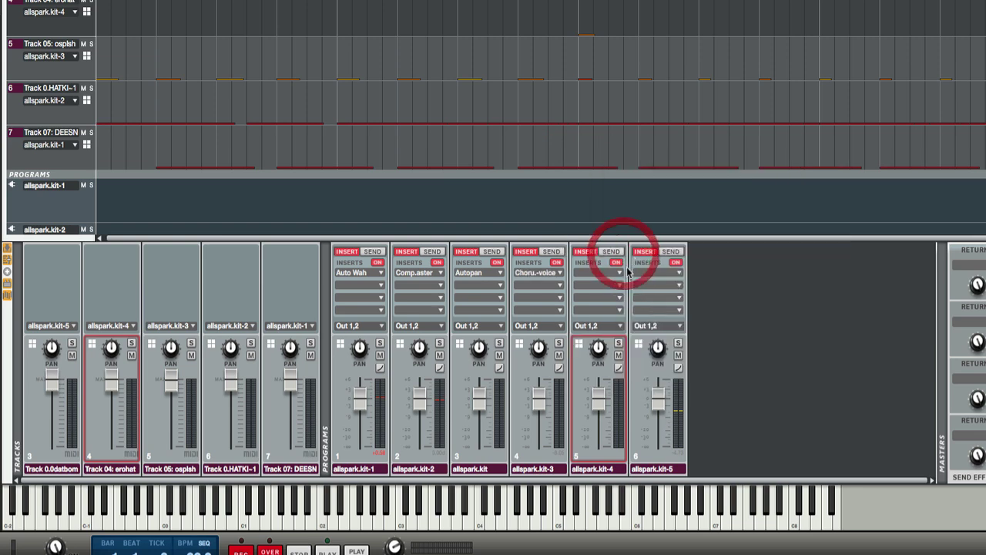
Rebalance levels: lower programs 1 and 4, raise program 2, and adjust the pan knobs.
{"action": "left_click_drag", "start_coordinate": [362, 393], "coordinate": [360, 414]}
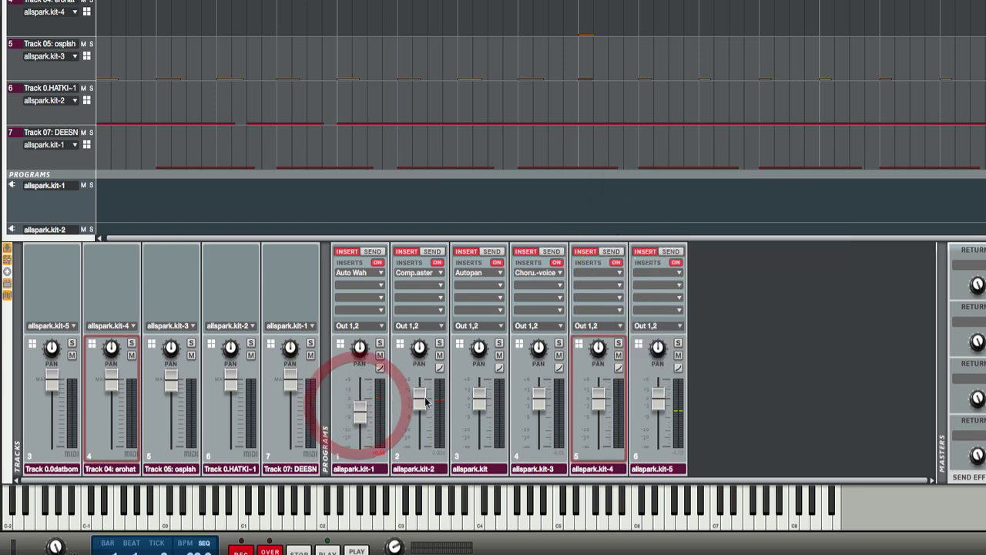
{"action": "left_click_drag", "start_coordinate": [420, 395], "coordinate": [419, 381]}
{"action": "left_click_drag", "start_coordinate": [476, 356], "coordinate": [471, 368]}
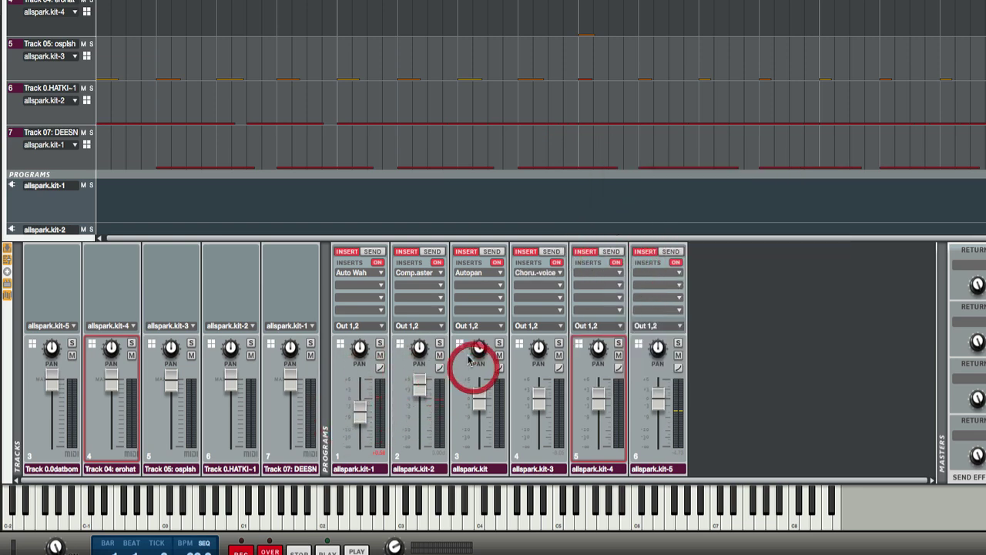
{"action": "left_click_drag", "start_coordinate": [539, 398], "coordinate": [540, 416]}
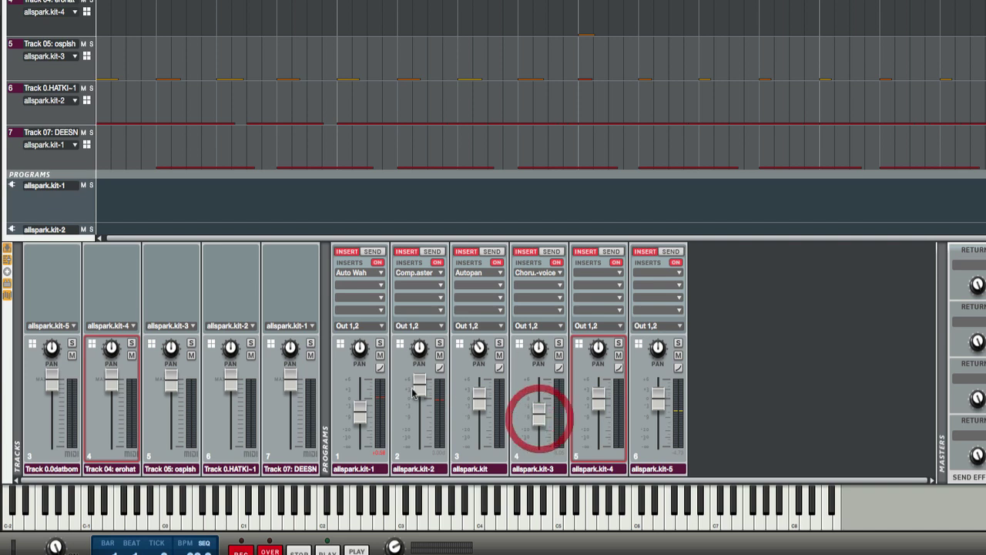
{"action": "left_click", "coordinate": [597, 349]}
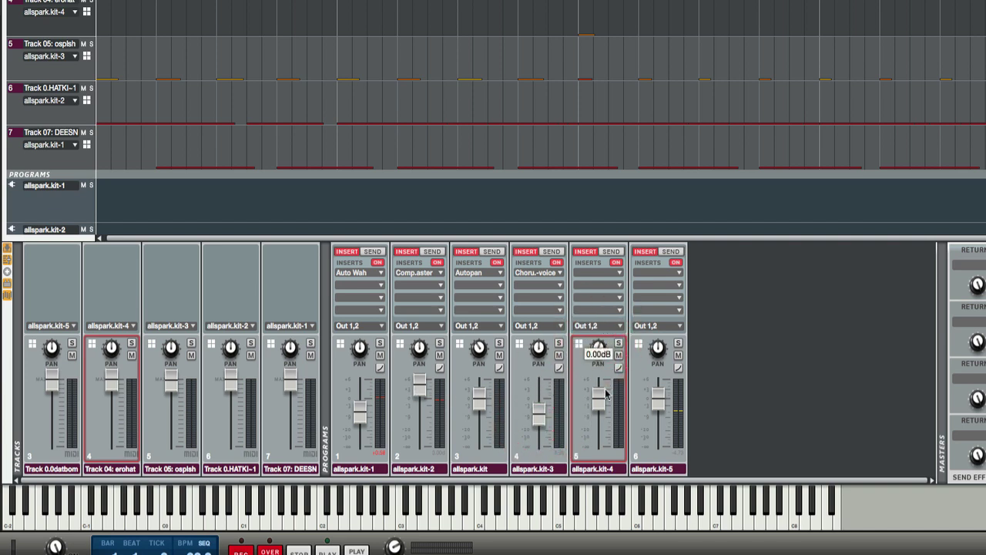
{"action": "left_click", "coordinate": [657, 349]}
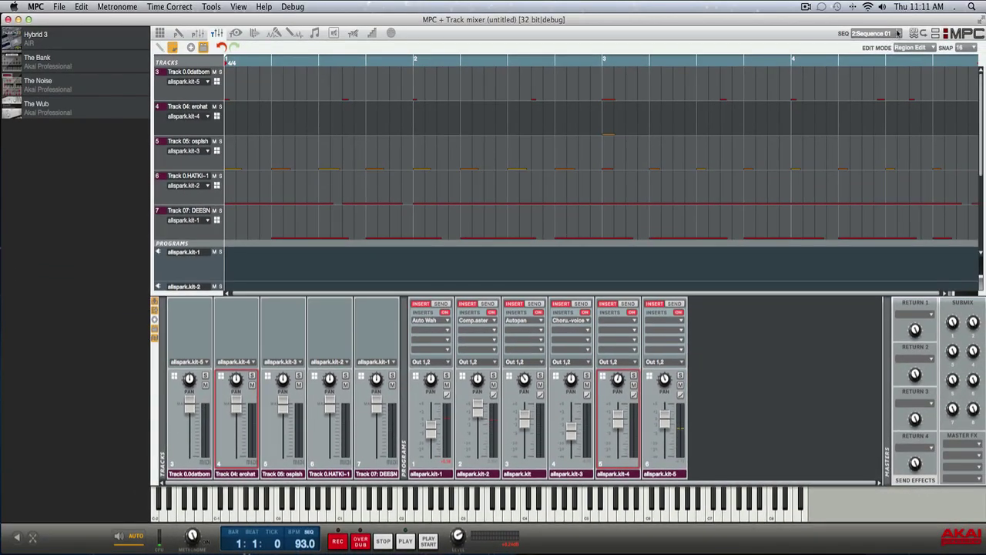
Choose 1:Sequence 01 from the SEQ sequence list.
{"action": "left_click", "coordinate": [894, 34]}
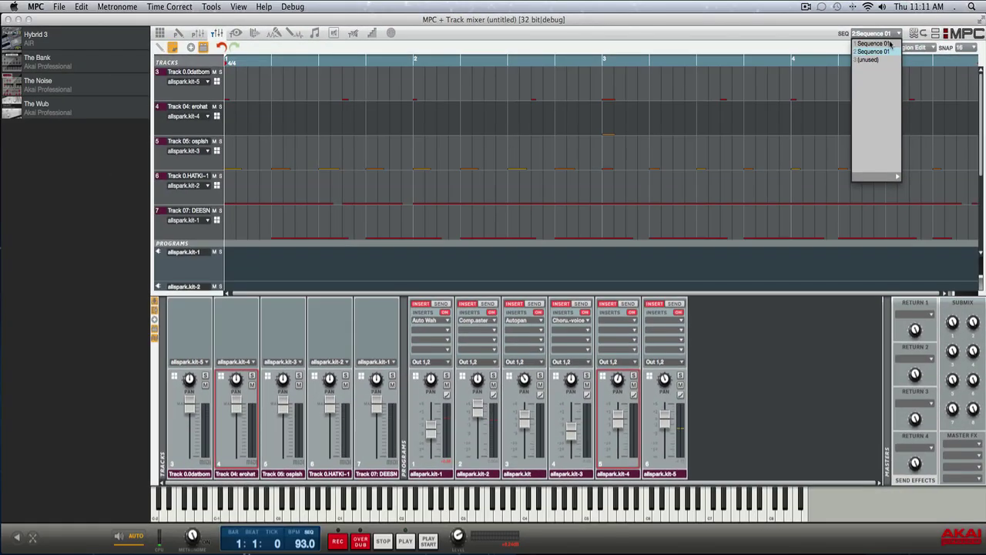
{"action": "left_click", "coordinate": [890, 43]}
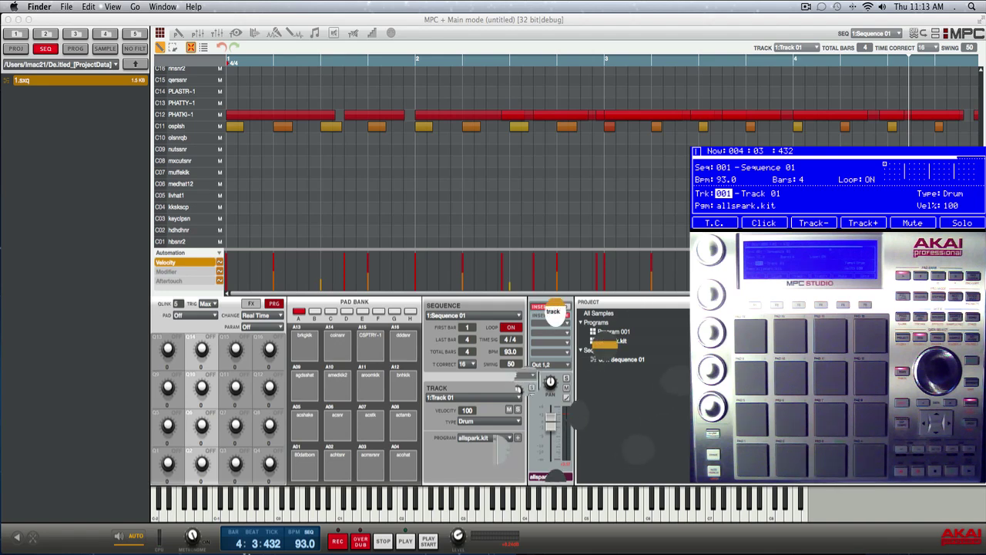
{"action": "right_click", "coordinate": [613, 340]}
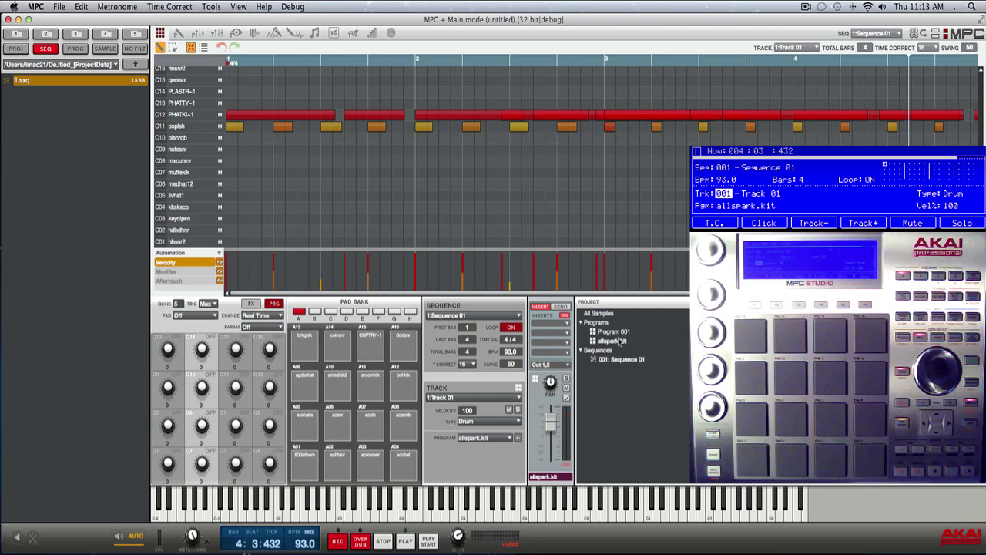
{"action": "key", "text": "space"}
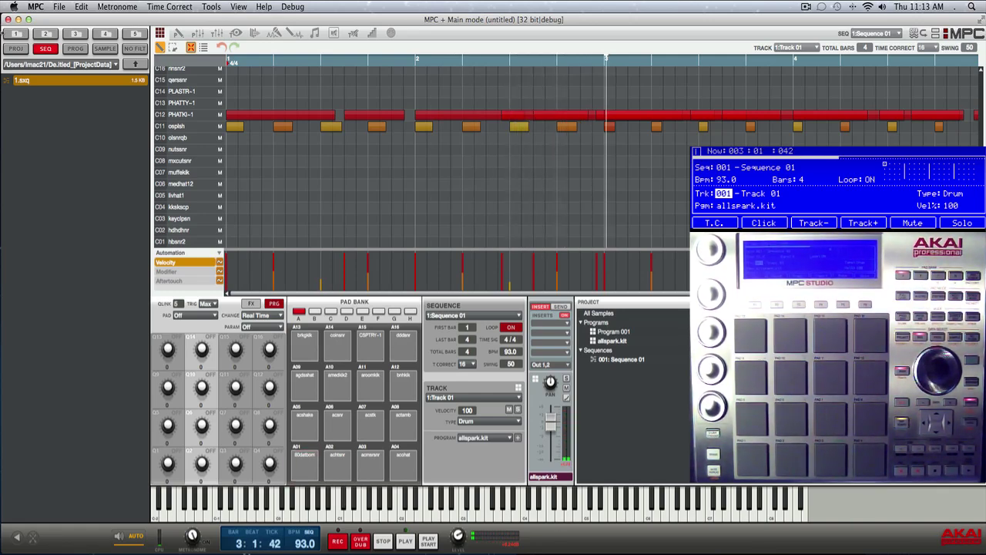
{"action": "left_click", "coordinate": [83, 8]}
{"action": "mouse_move", "coordinate": [91, 133]}
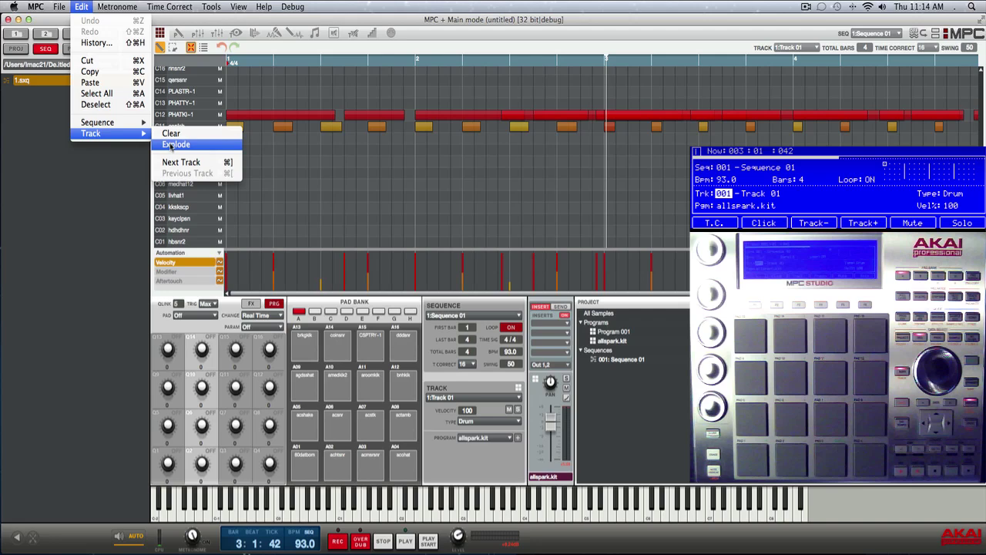
{"action": "left_click", "coordinate": [173, 145]}
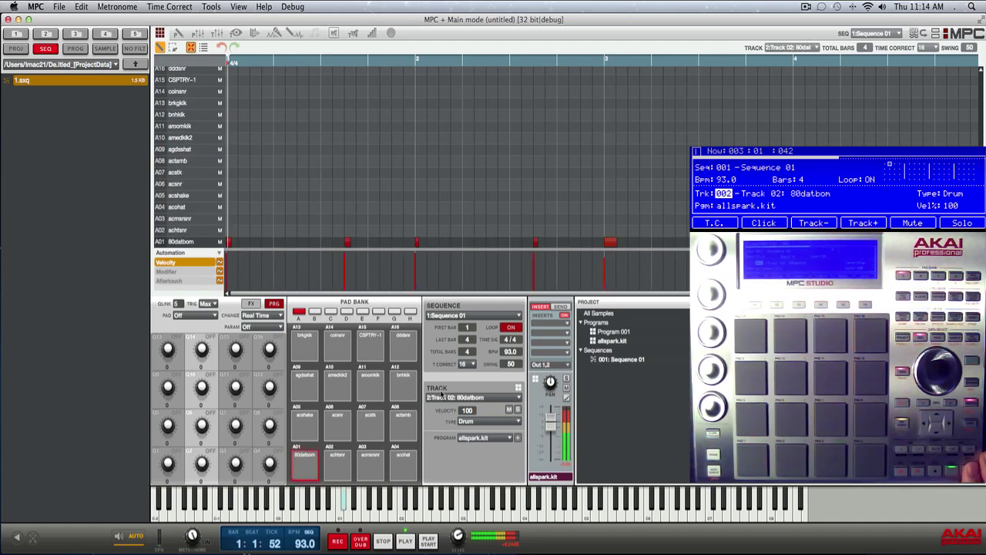
Check the track mixer, then delete Program 001 from the Project panel.
{"action": "left_click", "coordinate": [216, 34]}
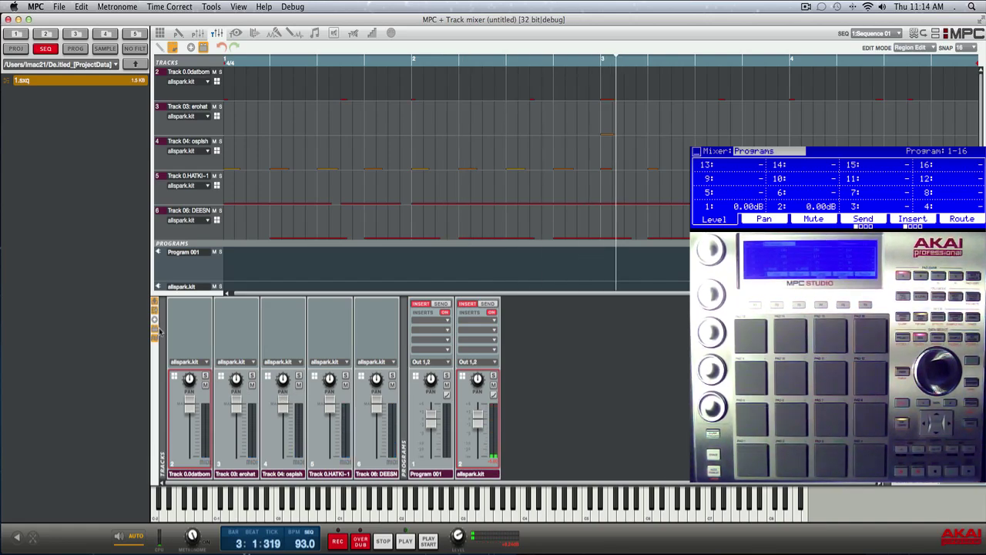
{"action": "left_click", "coordinate": [159, 30]}
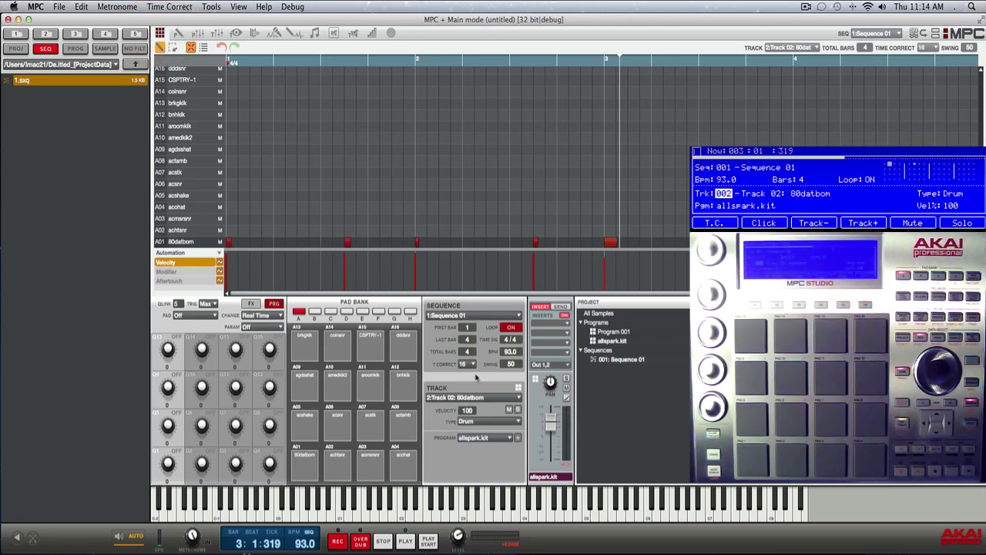
{"action": "left_click", "coordinate": [613, 332]}
{"action": "right_click", "coordinate": [611, 332]}
{"action": "left_click", "coordinate": [567, 302]}
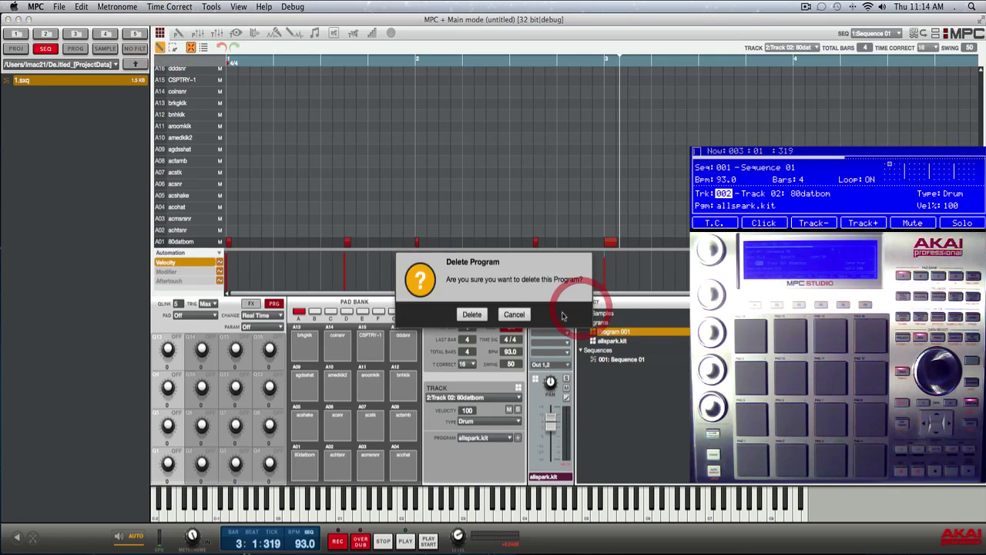
{"action": "left_click", "coordinate": [472, 314]}
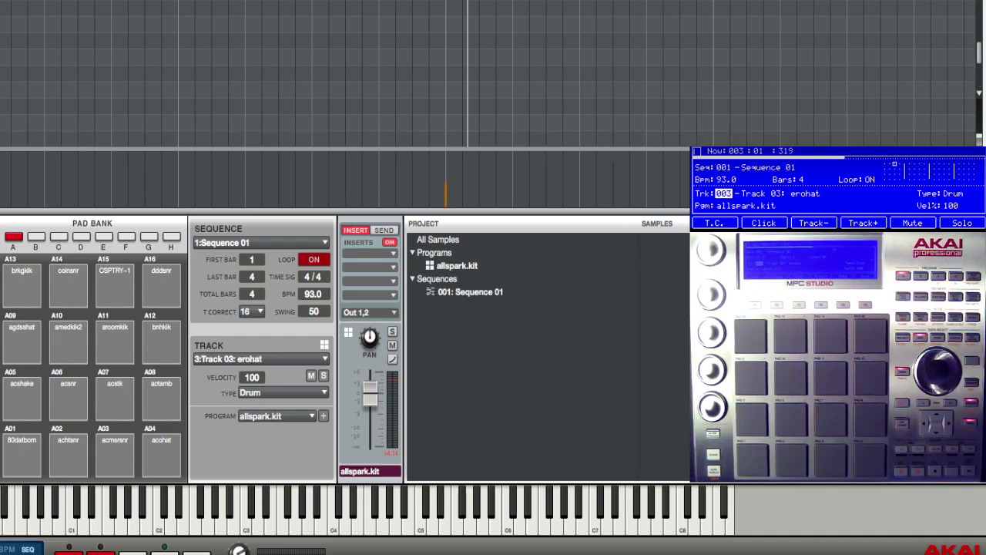
Duplicate allspark.kit four times, producing allspark.kit-1, -2, -3 and -4.
{"action": "left_click", "coordinate": [456, 266]}
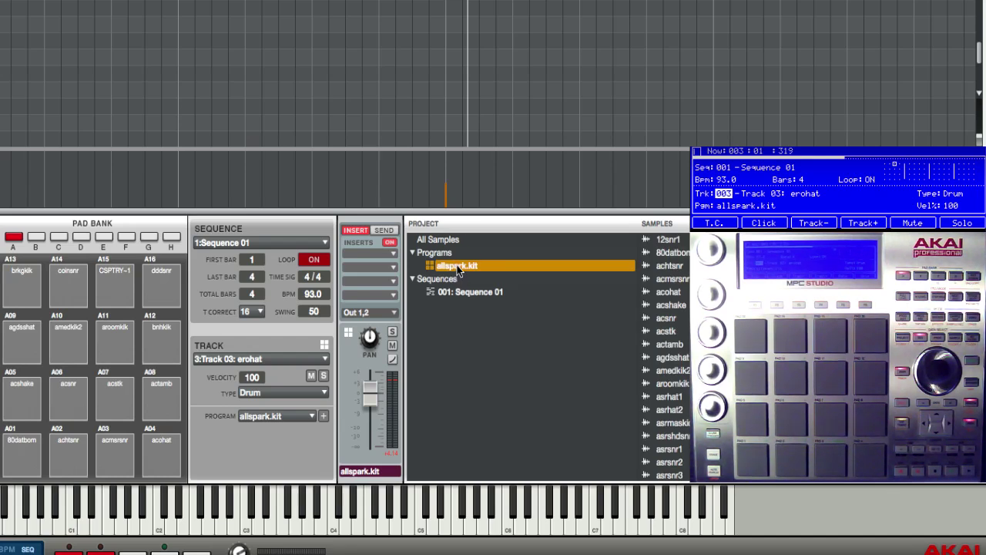
{"action": "right_click", "coordinate": [459, 268]}
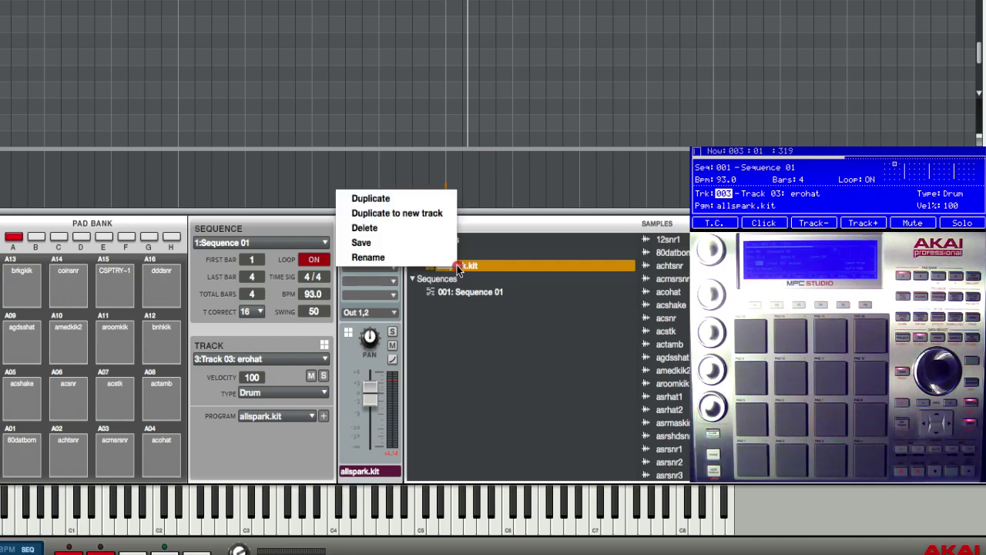
{"action": "left_click", "coordinate": [399, 199]}
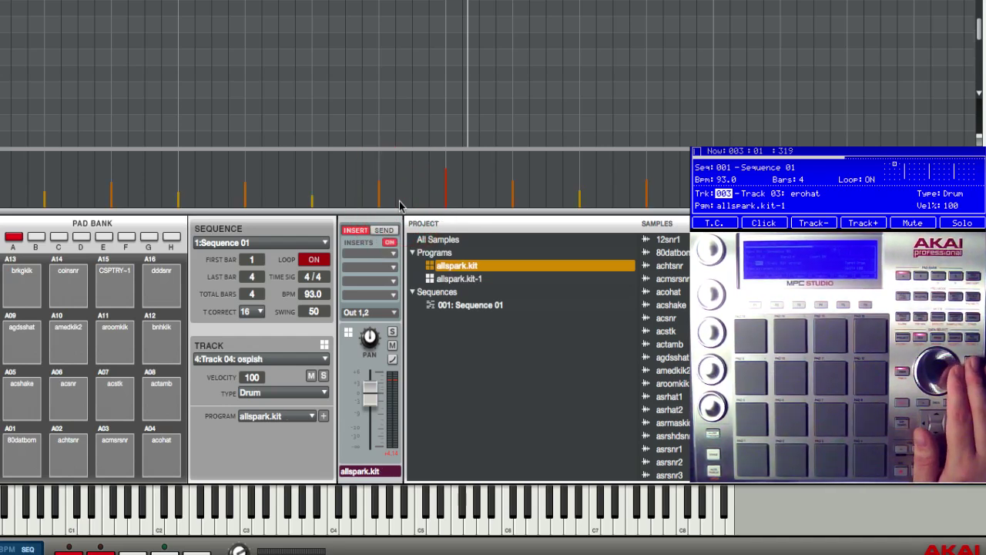
{"action": "right_click", "coordinate": [441, 267]}
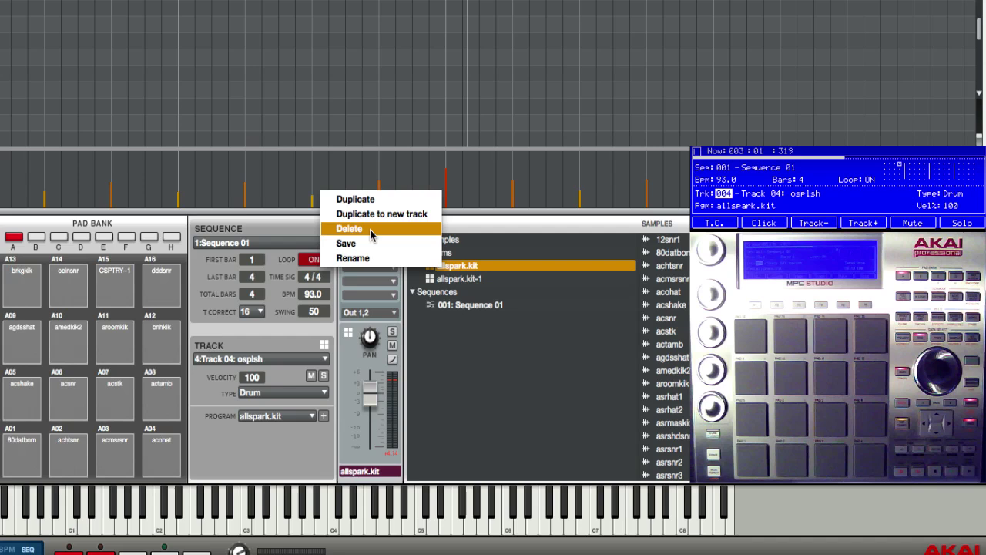
{"action": "left_click", "coordinate": [363, 199]}
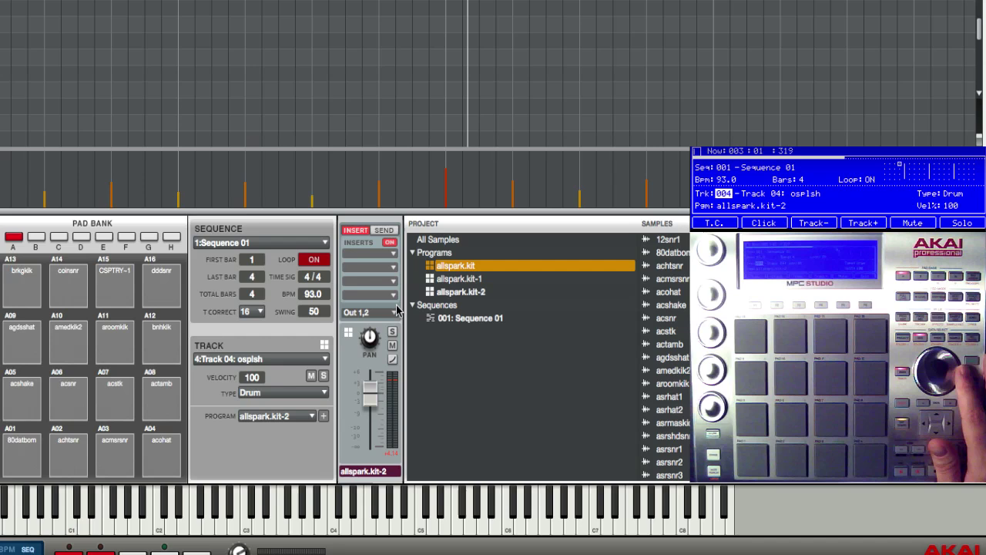
{"action": "right_click", "coordinate": [445, 269]}
{"action": "left_click", "coordinate": [374, 202]}
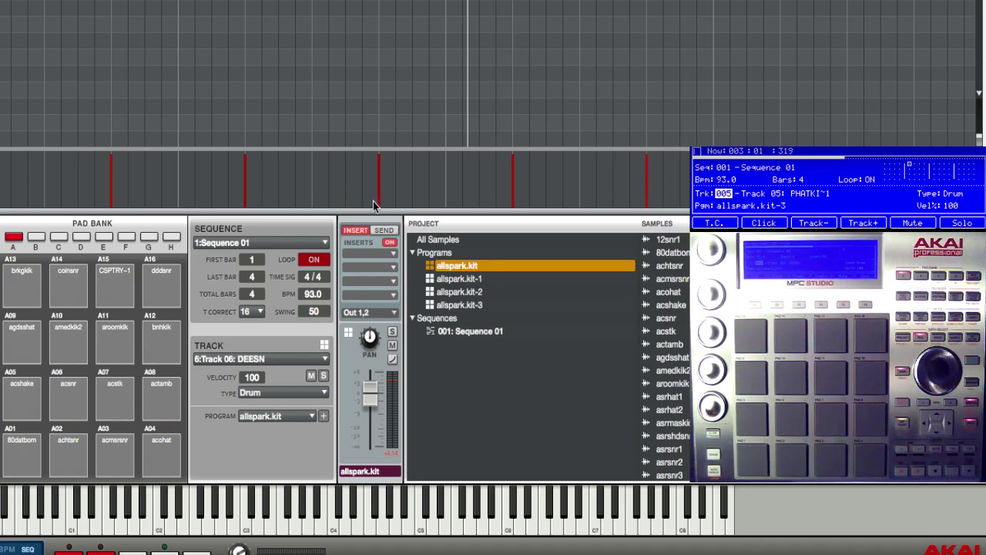
{"action": "right_click", "coordinate": [448, 270]}
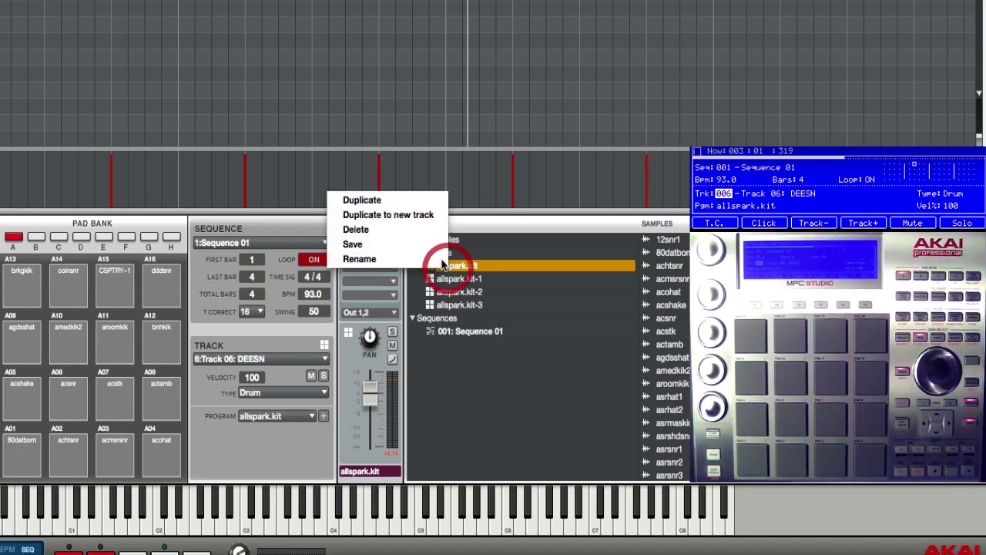
{"action": "left_click", "coordinate": [378, 197]}
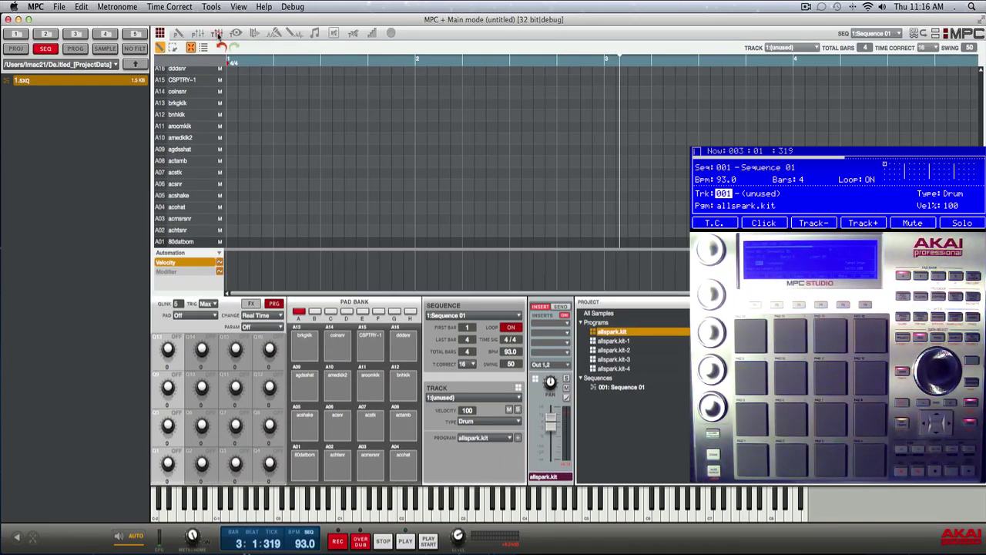
Show the track mixer to review the current channel strips.
{"action": "left_click", "coordinate": [218, 35]}
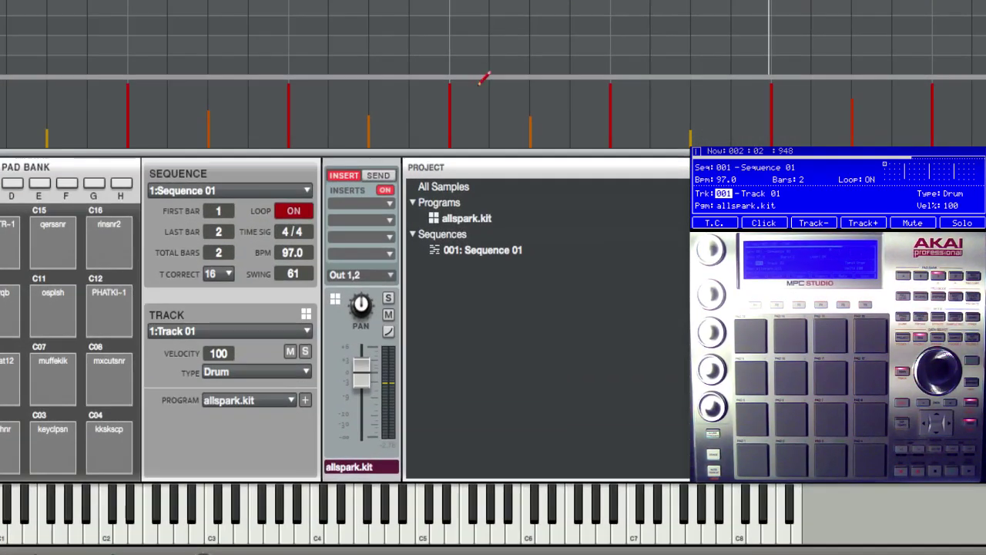
Duplicate allspark.kit to new tracks twice: Track 02 gets kit-1, Track 03 gets kit-2.
{"action": "left_click", "coordinate": [458, 221]}
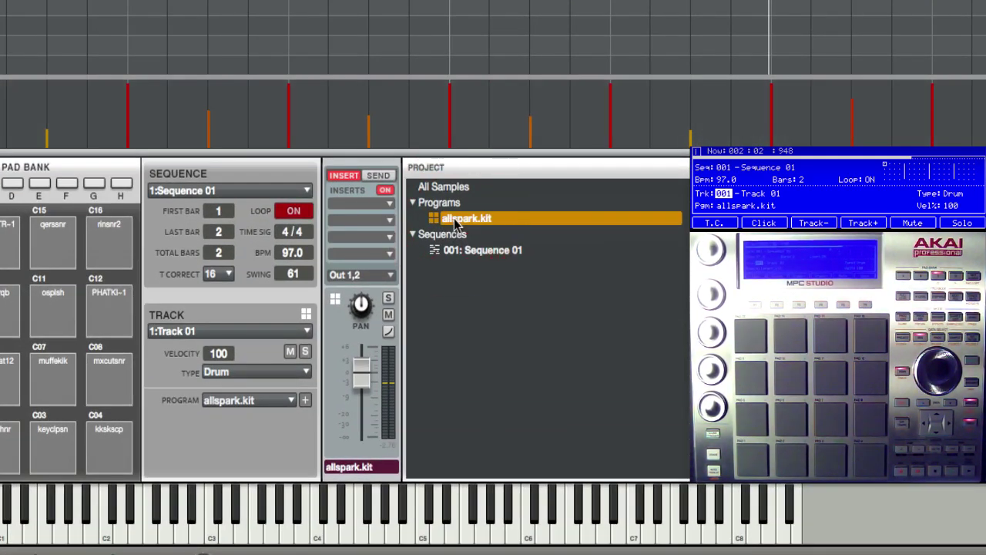
{"action": "right_click", "coordinate": [454, 222]}
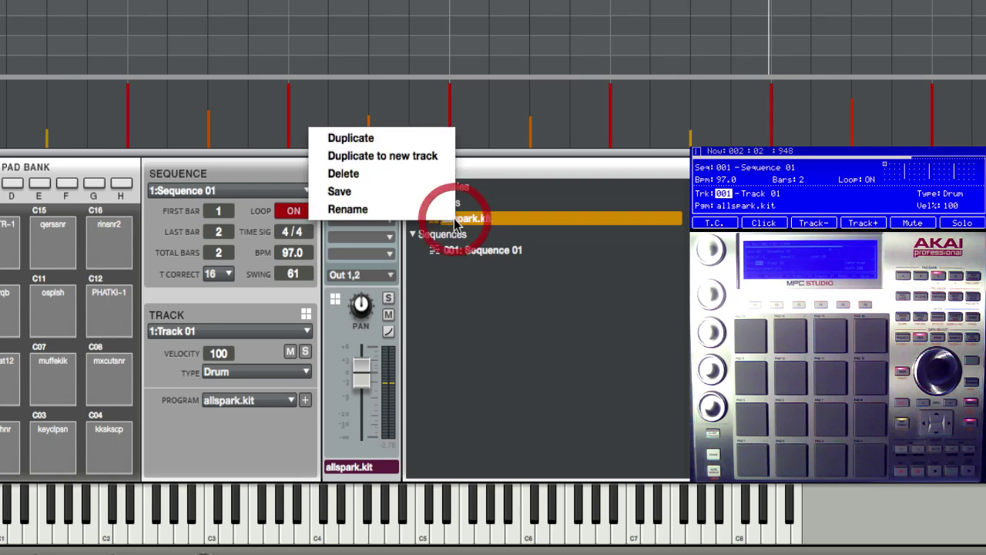
{"action": "left_click", "coordinate": [398, 155]}
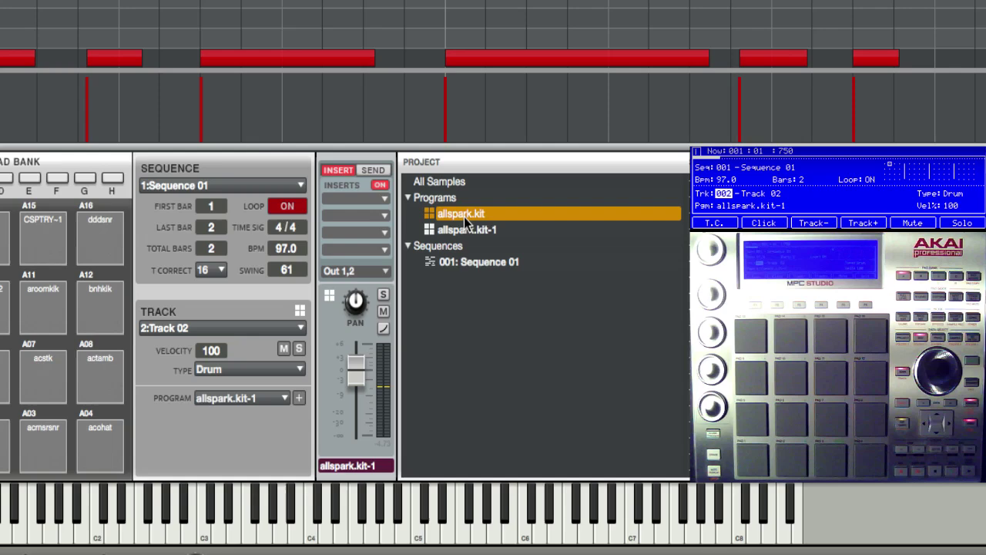
{"action": "right_click", "coordinate": [465, 216]}
{"action": "left_click", "coordinate": [421, 155]}
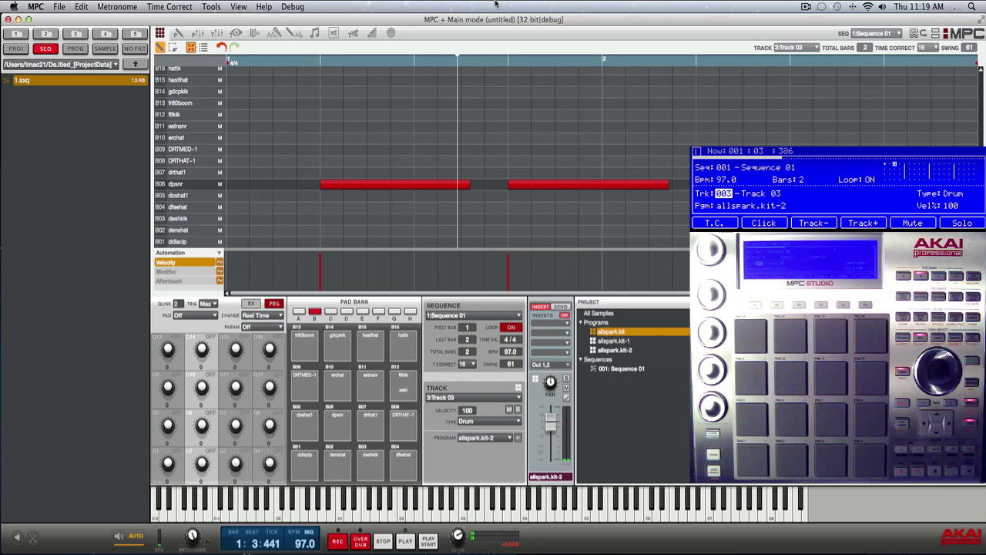
Show the track mixer with Tracks 01–03 beside allspark.kit, kit-1 and kit-2 strips.
{"action": "left_click", "coordinate": [217, 34]}
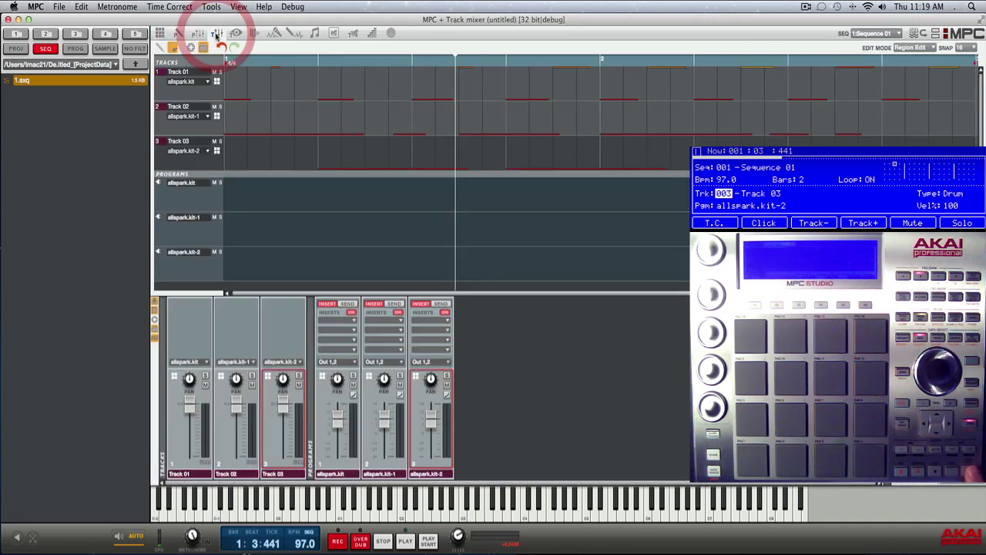